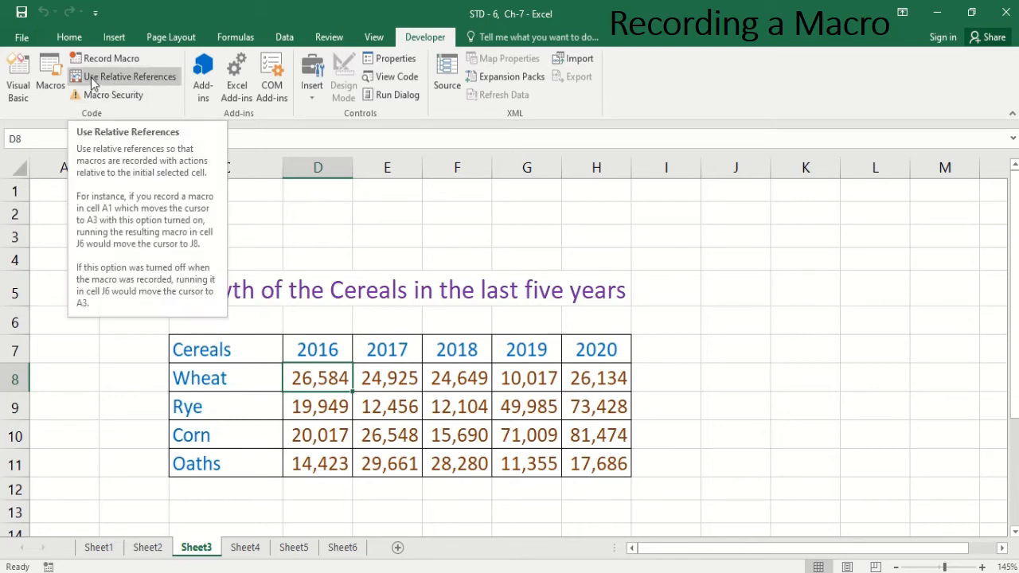
Step: Turn on relative references and start a new macro named Deleterows with shortcut key Ctrl+r
{"action": "left_click", "coordinate": [146, 77]}
{"action": "left_click", "coordinate": [135, 73]}
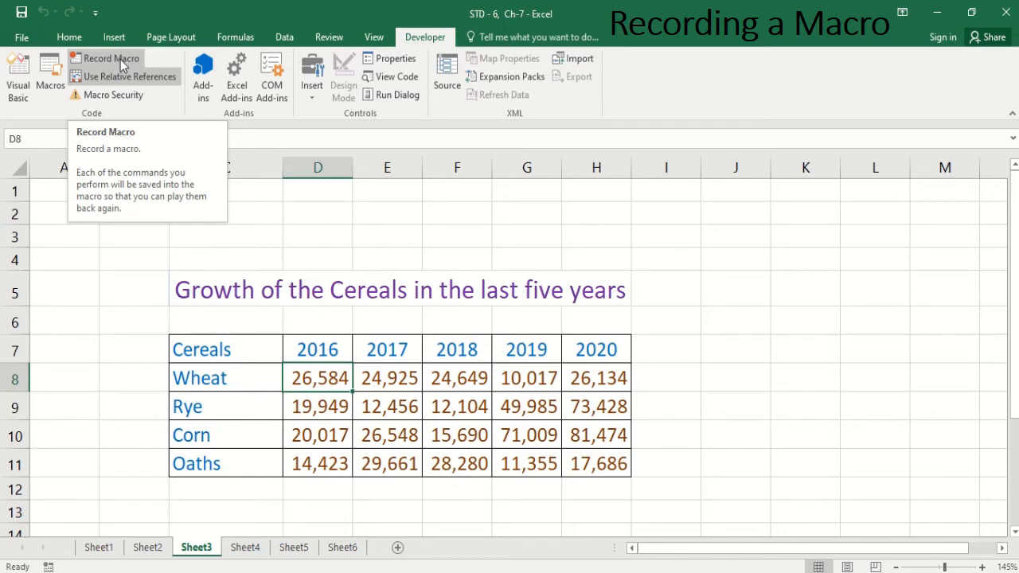
{"action": "left_click", "coordinate": [120, 59]}
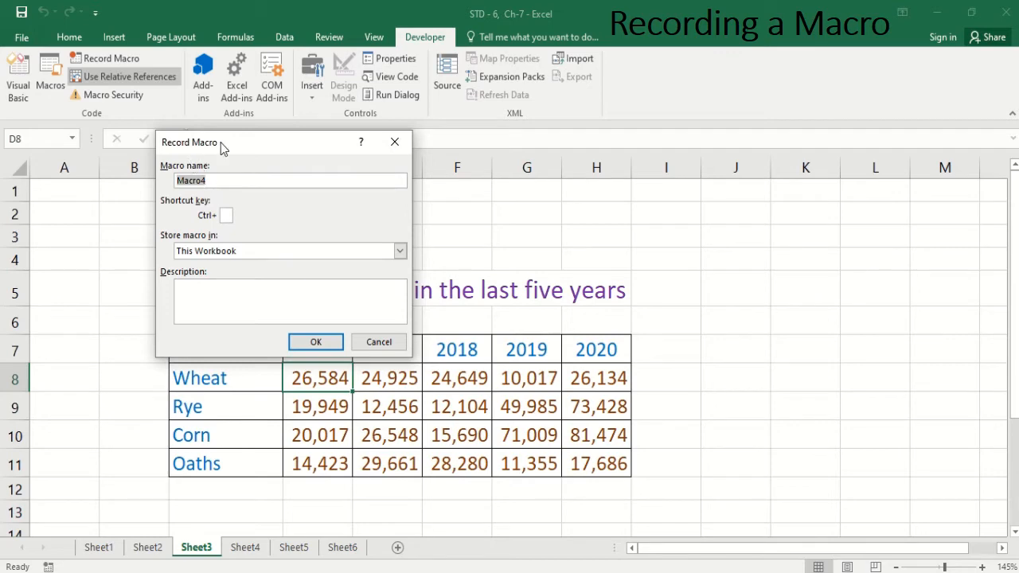
{"action": "left_click_drag", "start_coordinate": [221, 142], "coordinate": [421, 112]}
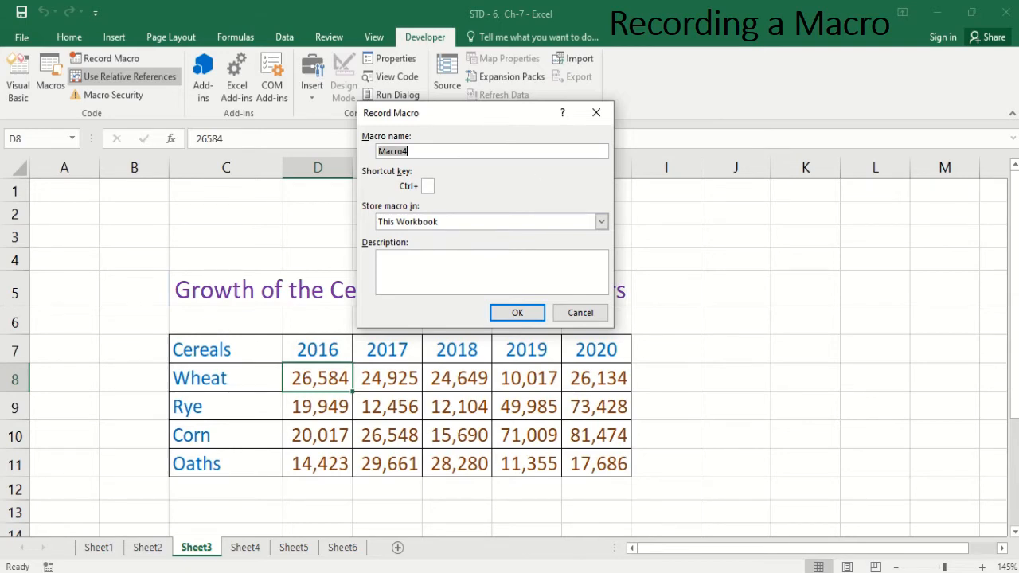
{"action": "key", "text": "BackSpace"}
{"action": "type", "text": "Deleterows"}
{"action": "left_click", "coordinate": [428, 187]}
{"action": "type", "text": "r"}
{"action": "left_click", "coordinate": [403, 266]}
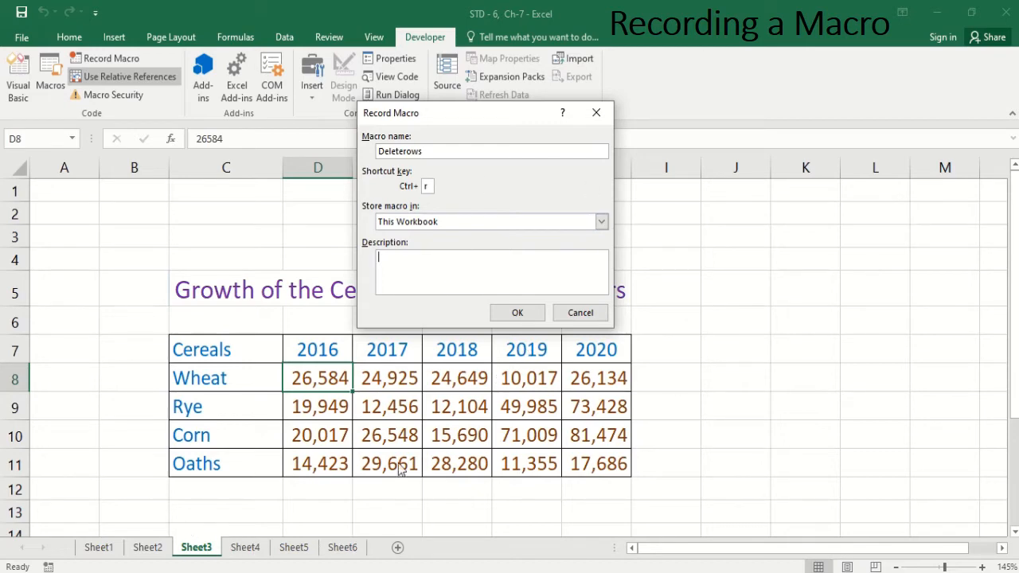
Step: Store the macro in This Workbook, add the description "Delete rows by pressing CTRL+r", and begin recording
{"action": "left_click", "coordinate": [601, 223]}
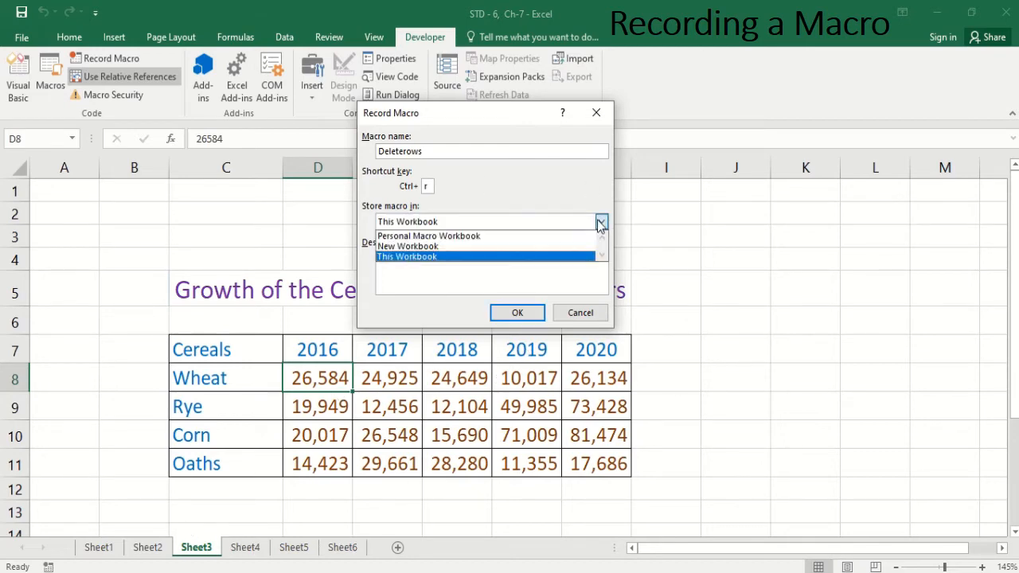
{"action": "left_click", "coordinate": [430, 257]}
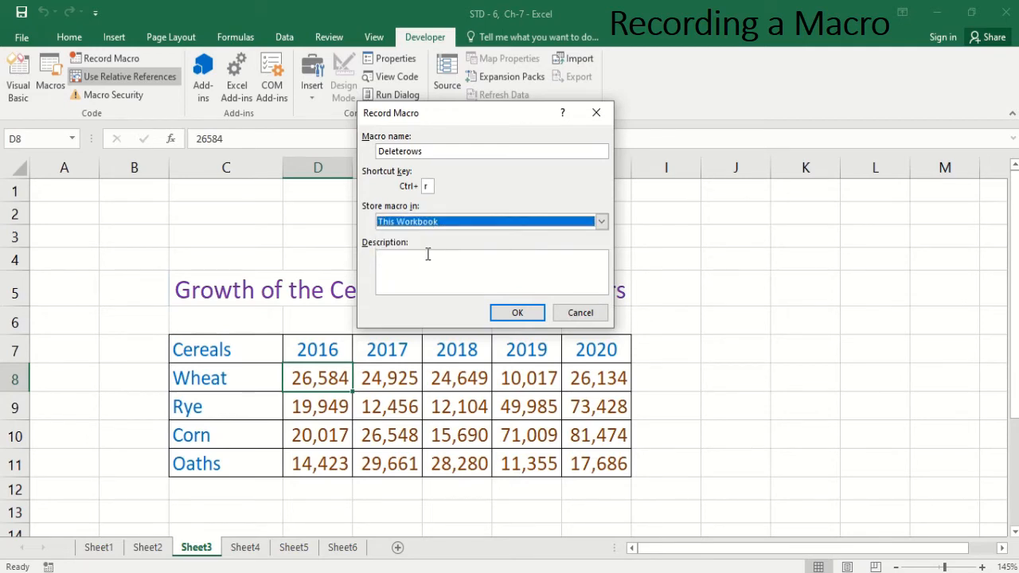
{"action": "left_click", "coordinate": [424, 265]}
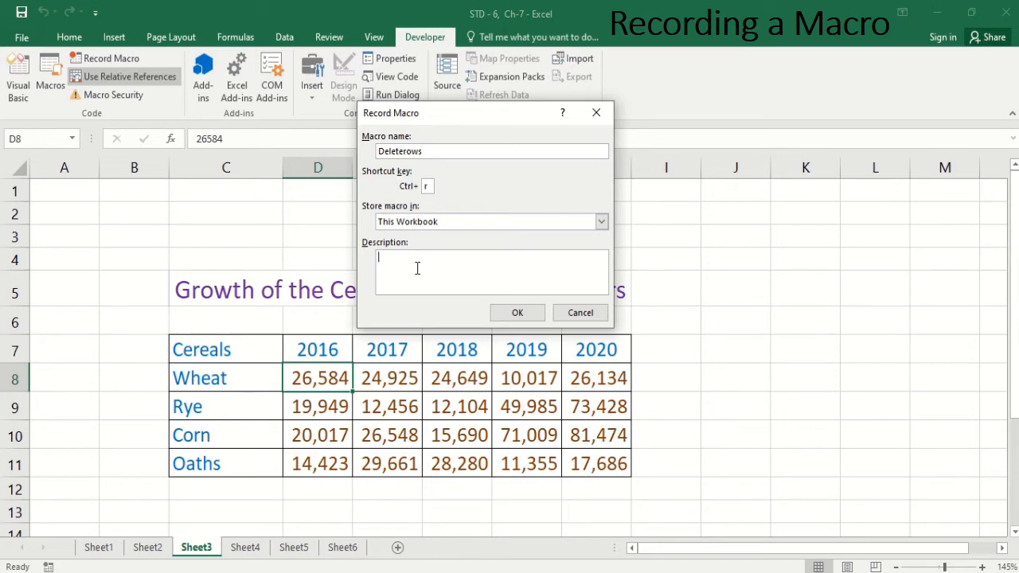
{"action": "type", "text": "Delete rows by pressing CTRL+r"}
{"action": "left_click", "coordinate": [519, 314]}
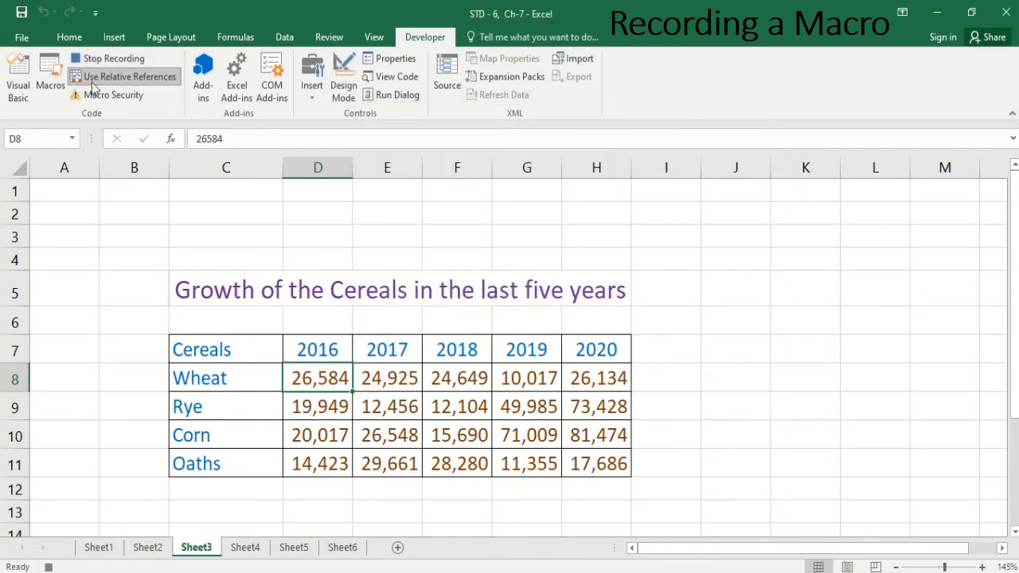
Step: Delete the Wheat row from the table as a sheet row and stop the recording
{"action": "left_click", "coordinate": [69, 39]}
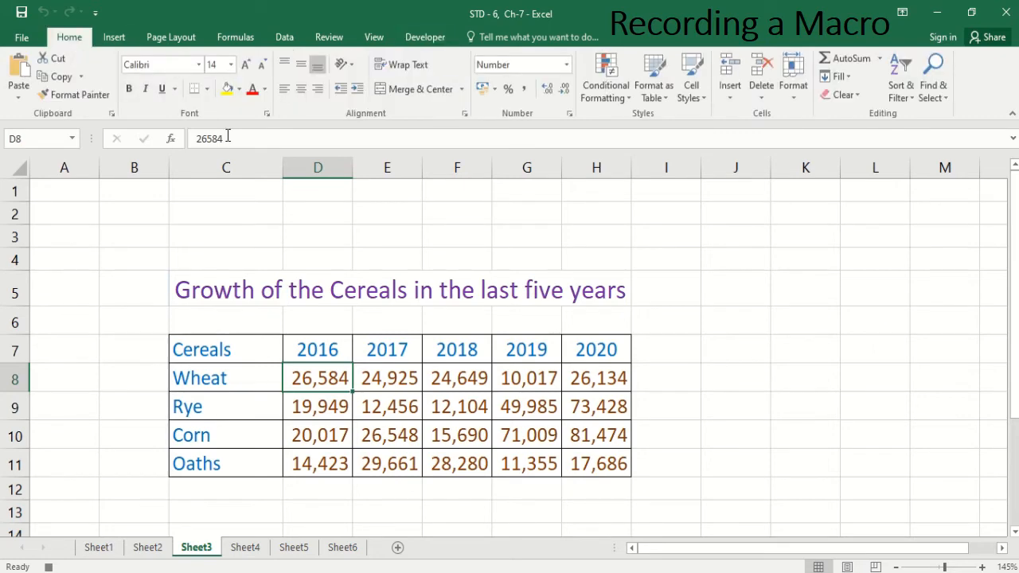
{"action": "left_click", "coordinate": [761, 99]}
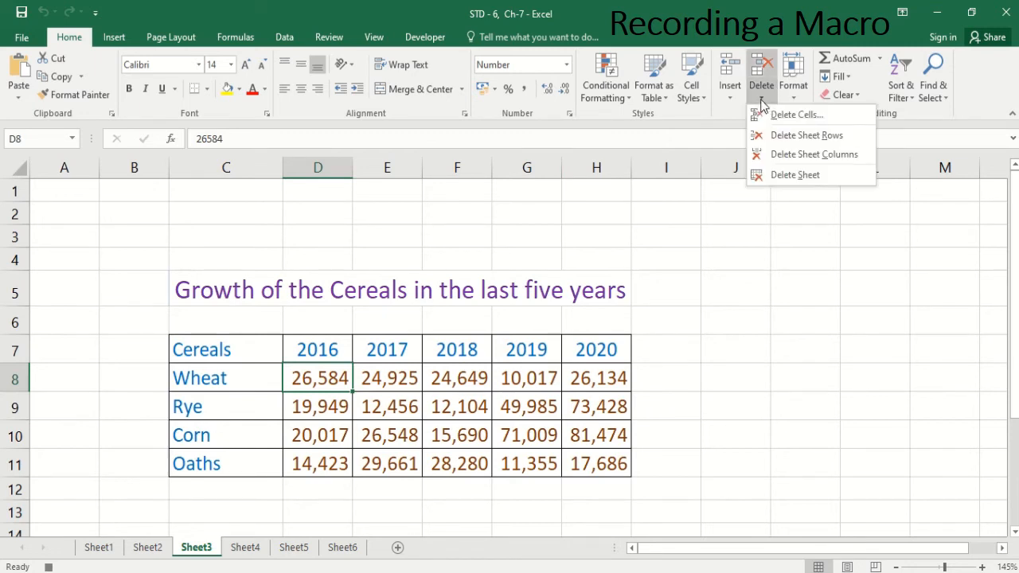
{"action": "left_click", "coordinate": [782, 142]}
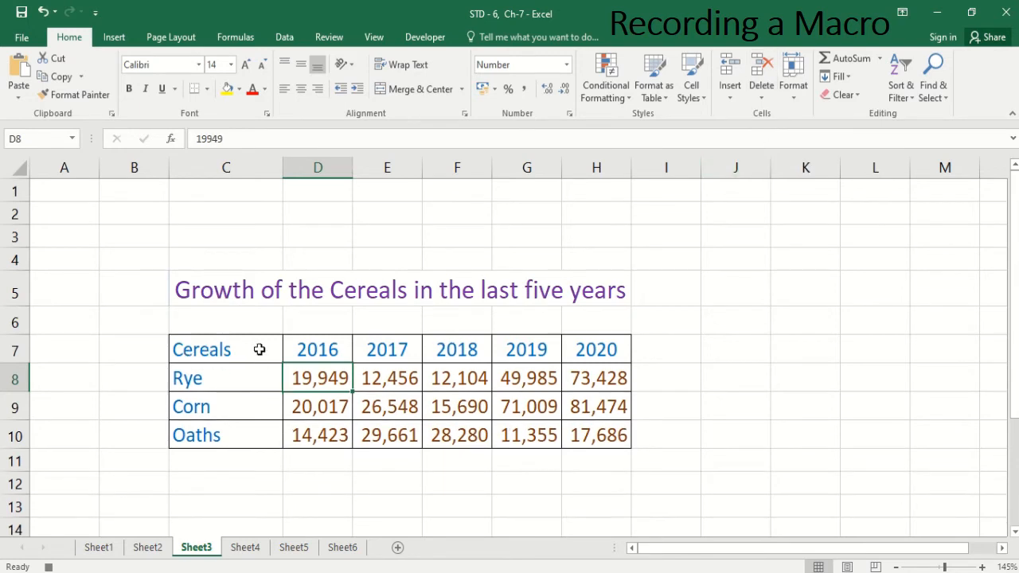
{"action": "left_click", "coordinate": [424, 38]}
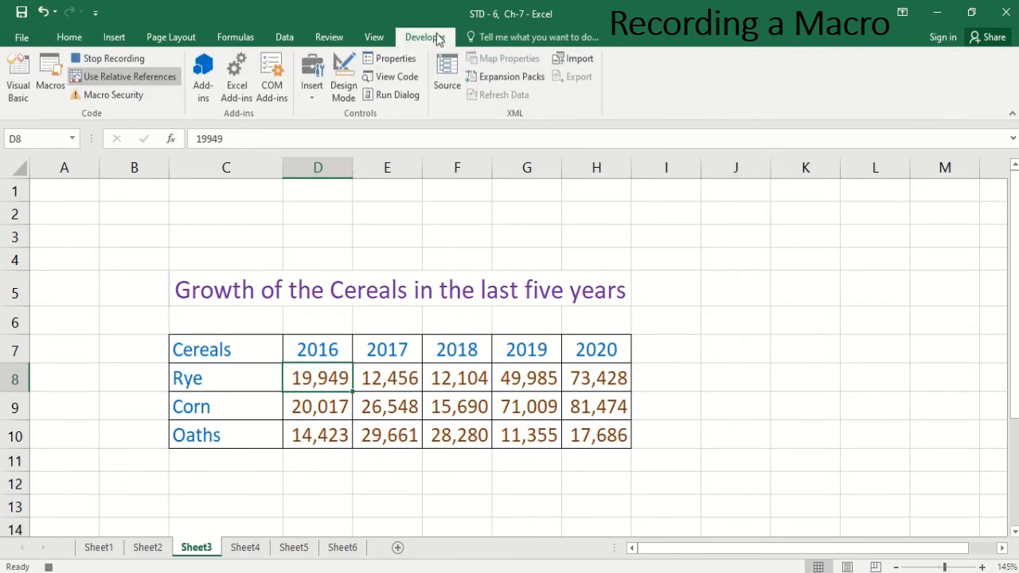
{"action": "left_click", "coordinate": [111, 61]}
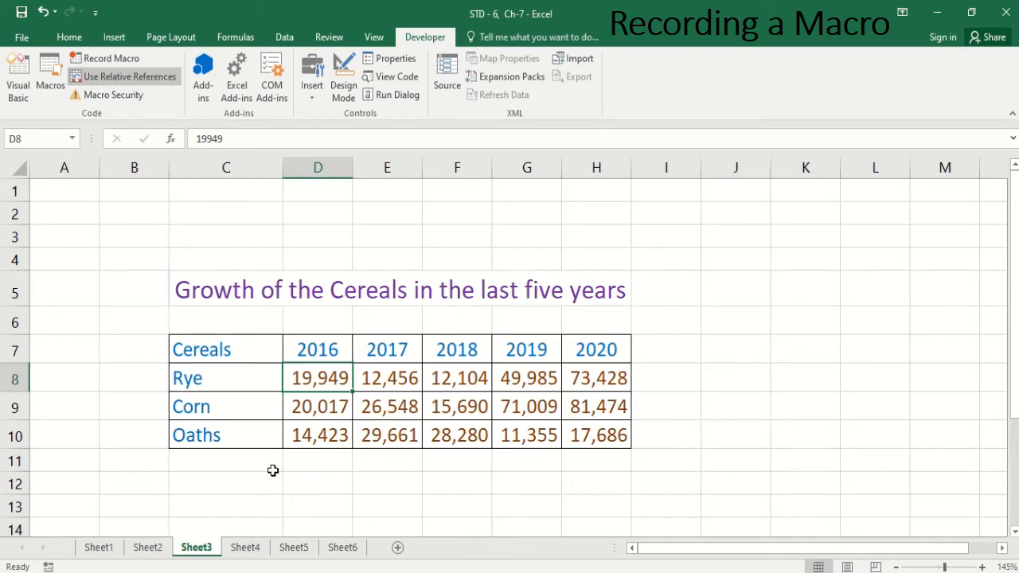
Step: Delete the Oaths row by selecting it and using the Deleterows macro shortcut
{"action": "left_click", "coordinate": [216, 441]}
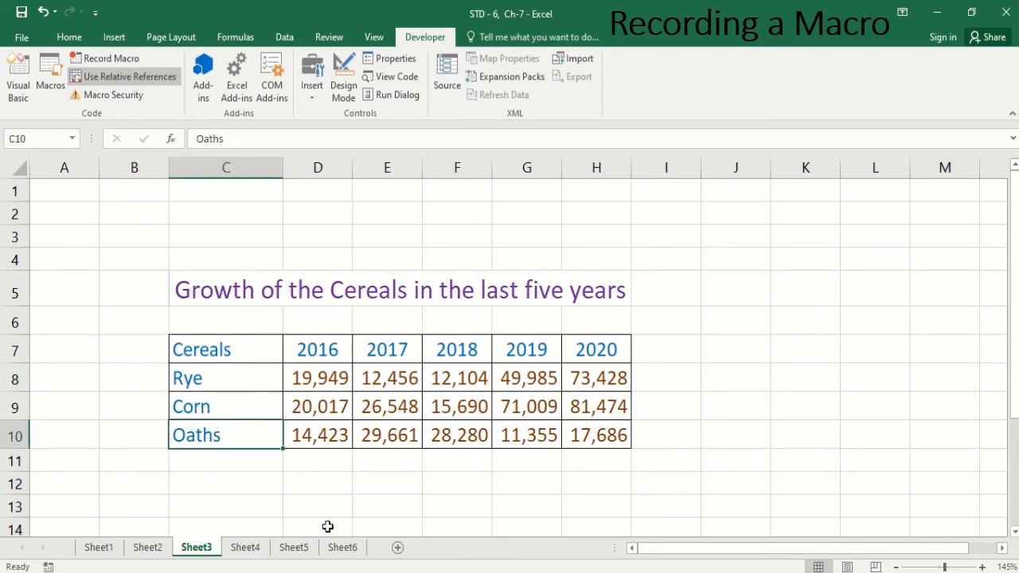
{"action": "key", "text": "ctrl+d"}
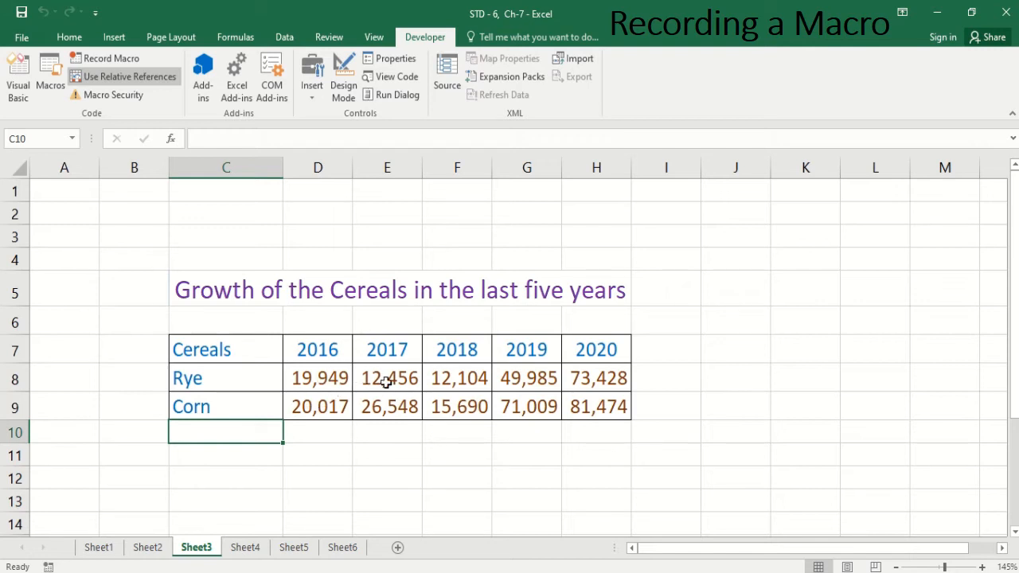
Step: With cell E8 selected, turn off relative references and start a new macro named Insertcolumns with shortcut key Ctrl+k
{"action": "left_click", "coordinate": [468, 384]}
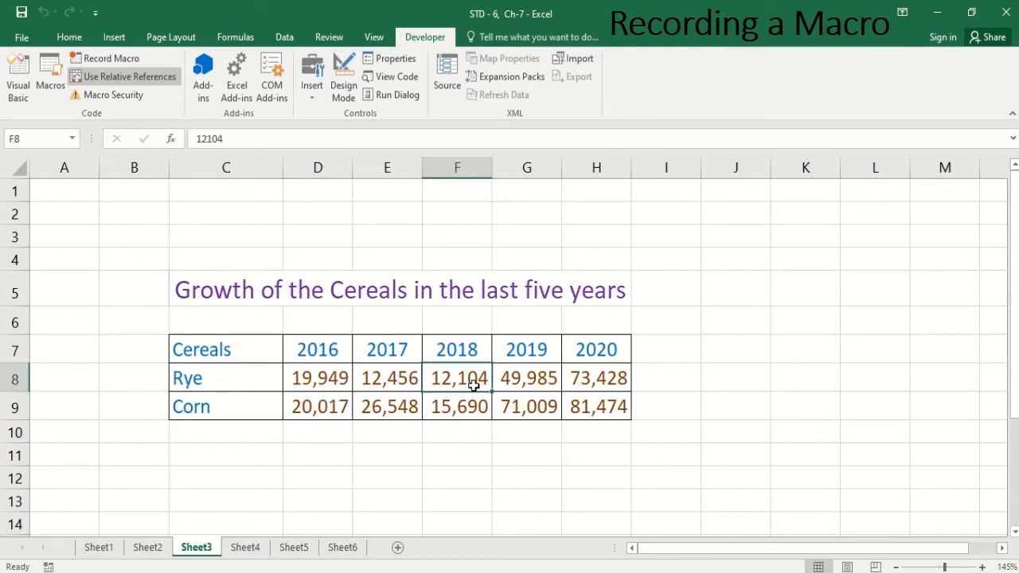
{"action": "left_click", "coordinate": [370, 384]}
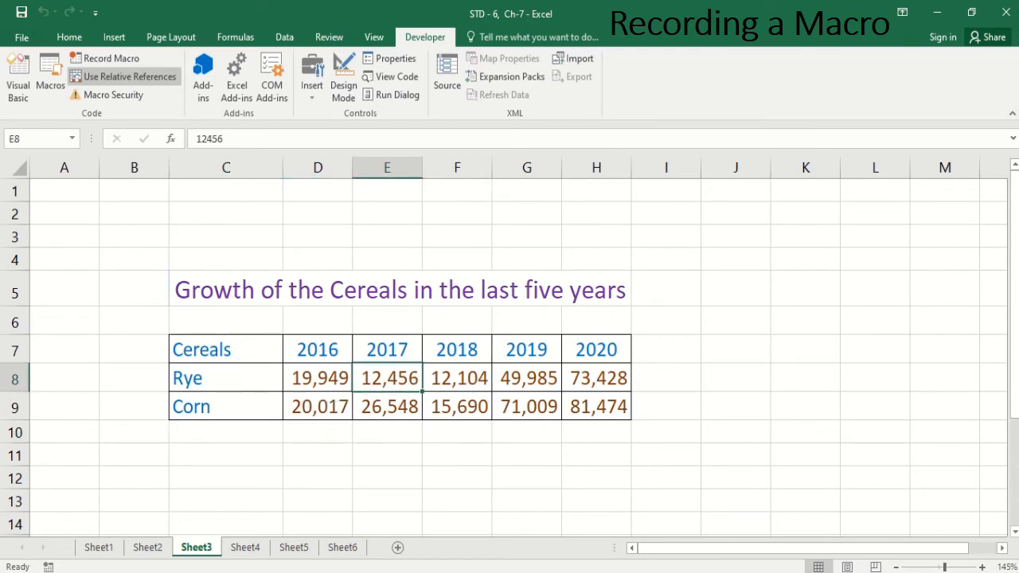
{"action": "left_click", "coordinate": [144, 76]}
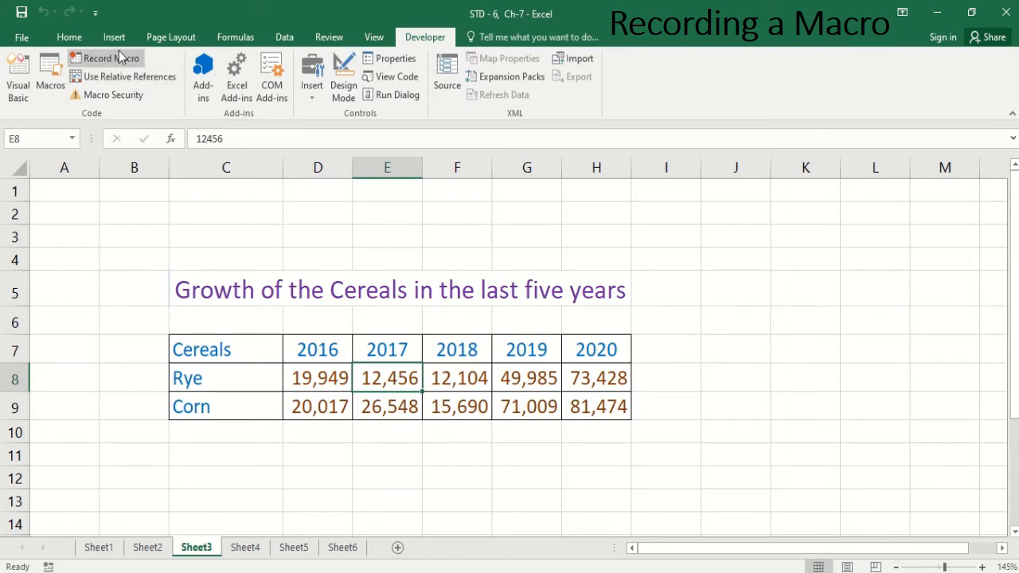
{"action": "left_click", "coordinate": [123, 57]}
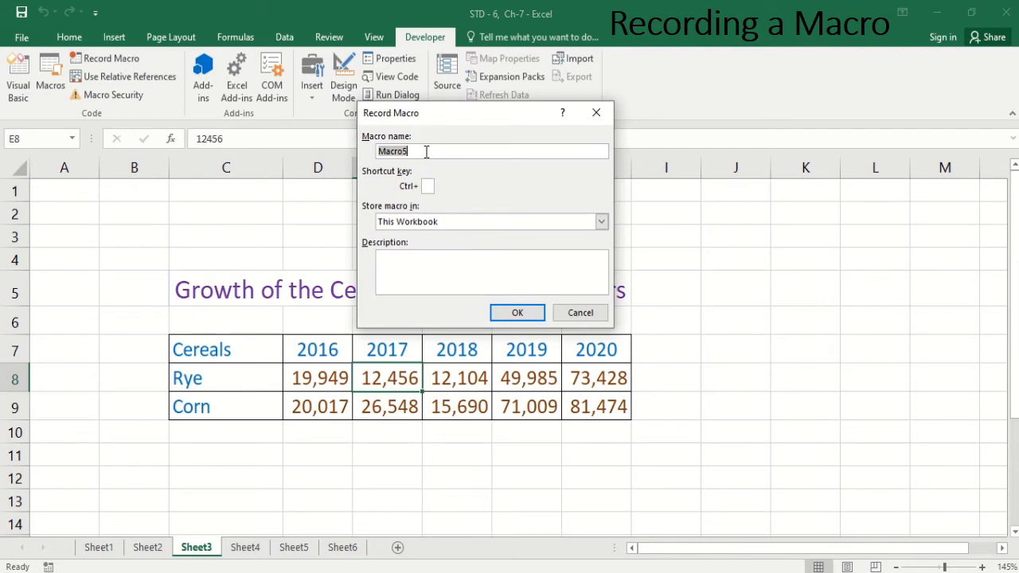
{"action": "key", "text": "BackSpace"}
{"action": "type", "text": "InsertCo"}
{"action": "key", "text": "BackSpace"}
{"action": "key", "text": "BackSpace"}
{"action": "type", "text": "columns"}
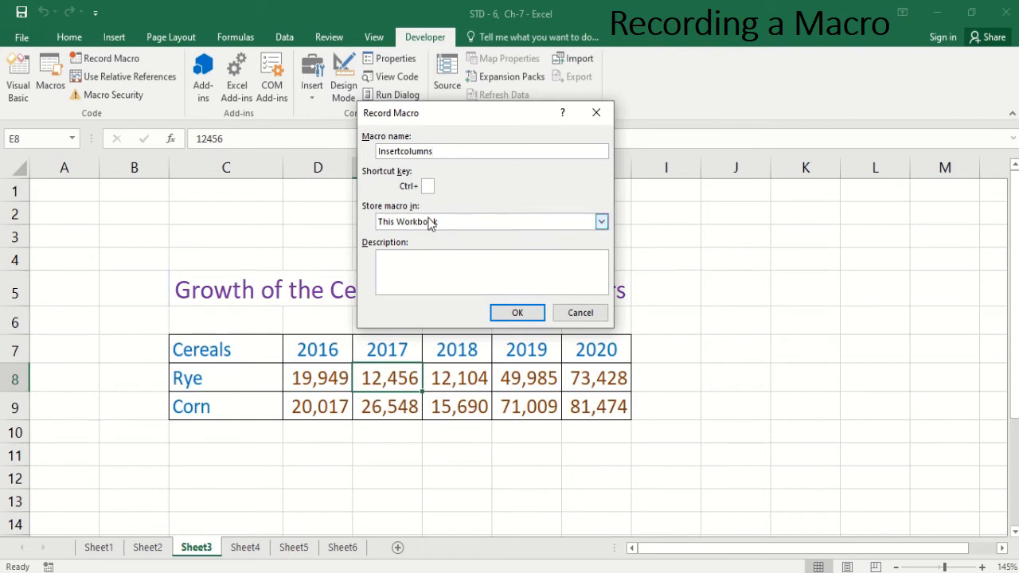
{"action": "left_click", "coordinate": [427, 186]}
{"action": "type", "text": "k"}
{"action": "left_click", "coordinate": [405, 270]}
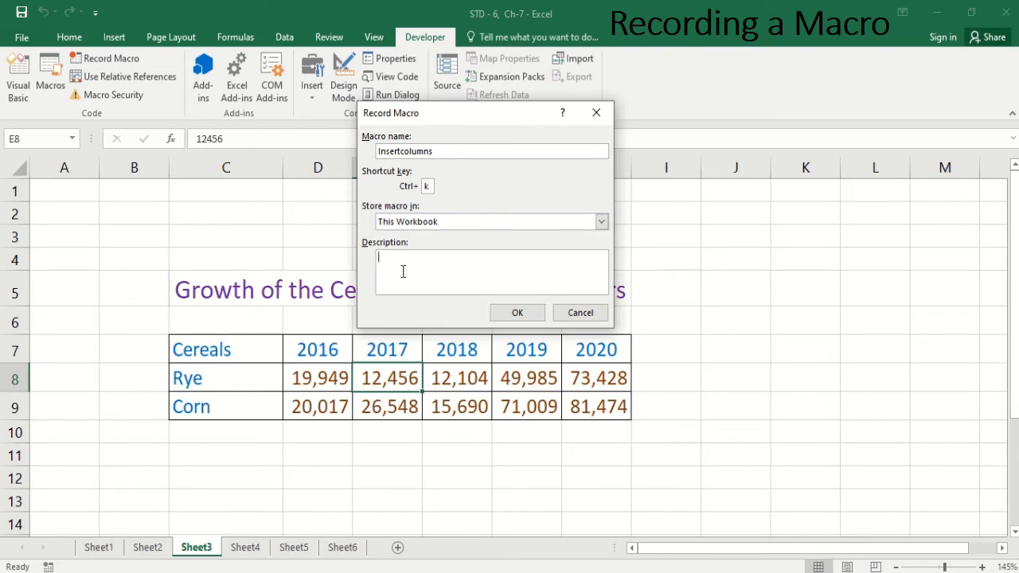
Step: Add the description "Insert columns by pressing CTRL+k" to the macro and begin recording
{"action": "type", "text": "Insert columns by pressing CTRL+k"}
{"action": "left_click", "coordinate": [517, 313]}
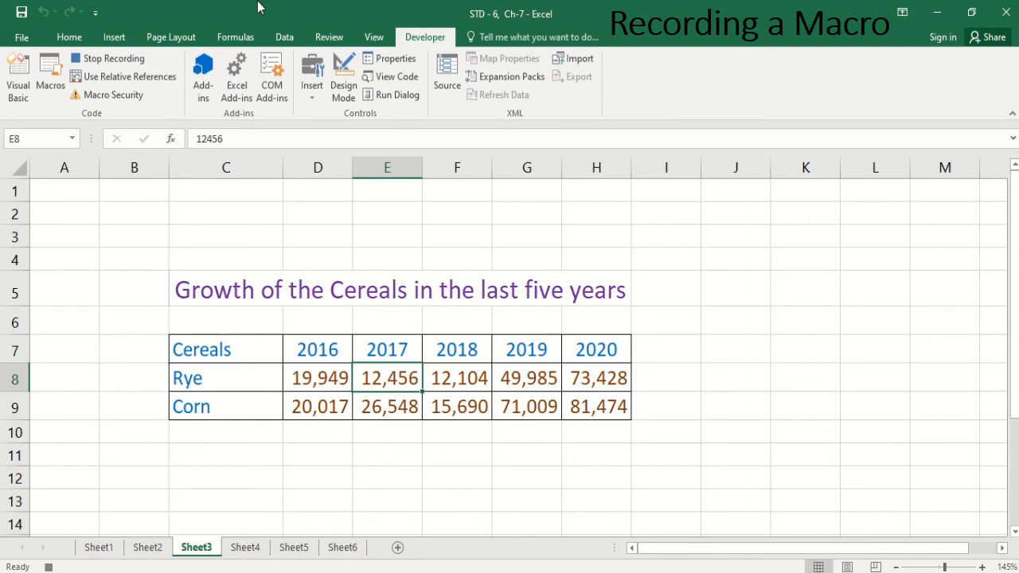
Step: Insert a sheet column at column E and stop the recording
{"action": "left_click", "coordinate": [69, 37]}
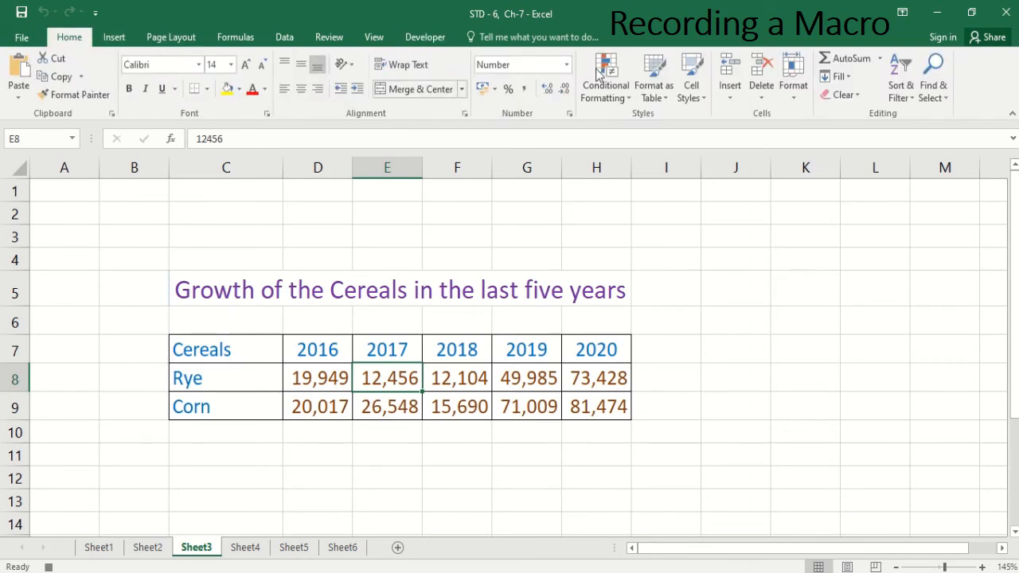
{"action": "left_click", "coordinate": [730, 90]}
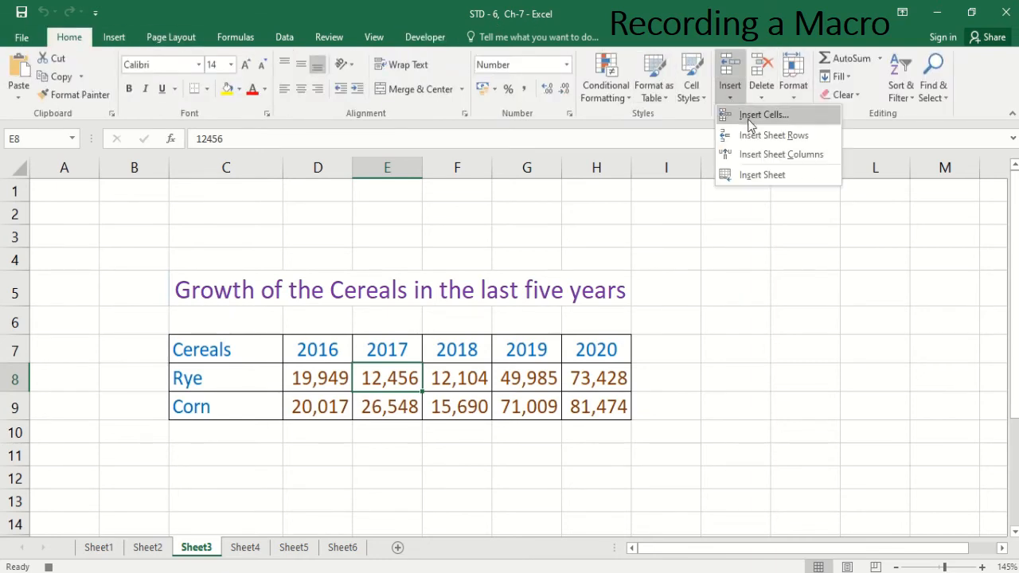
{"action": "left_click", "coordinate": [762, 156]}
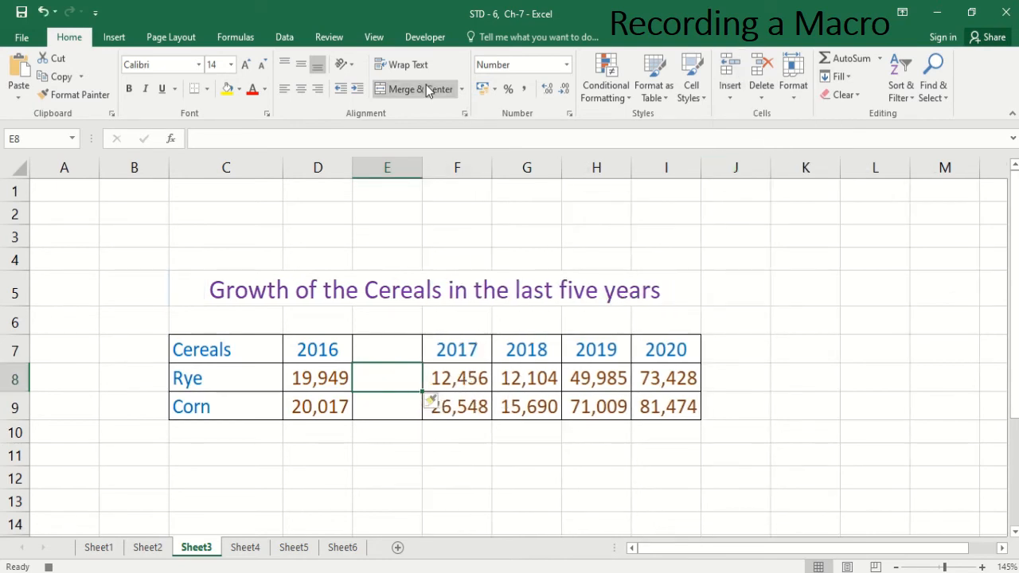
{"action": "left_click", "coordinate": [419, 39]}
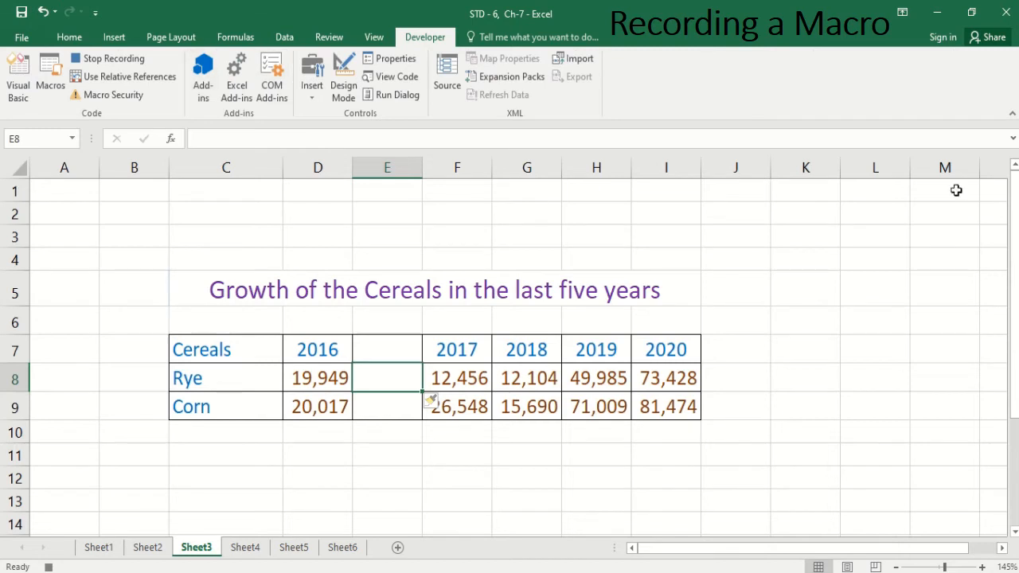
{"action": "left_click", "coordinate": [119, 61]}
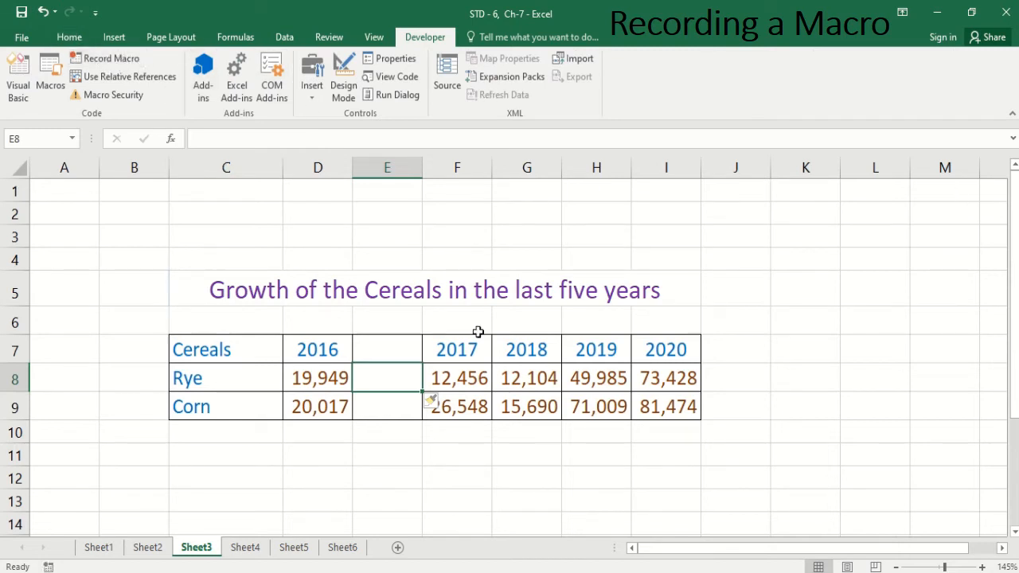
Step: Insert a column before the 2019 column by selecting its header cell and using the macro shortcut
{"action": "left_click", "coordinate": [614, 354]}
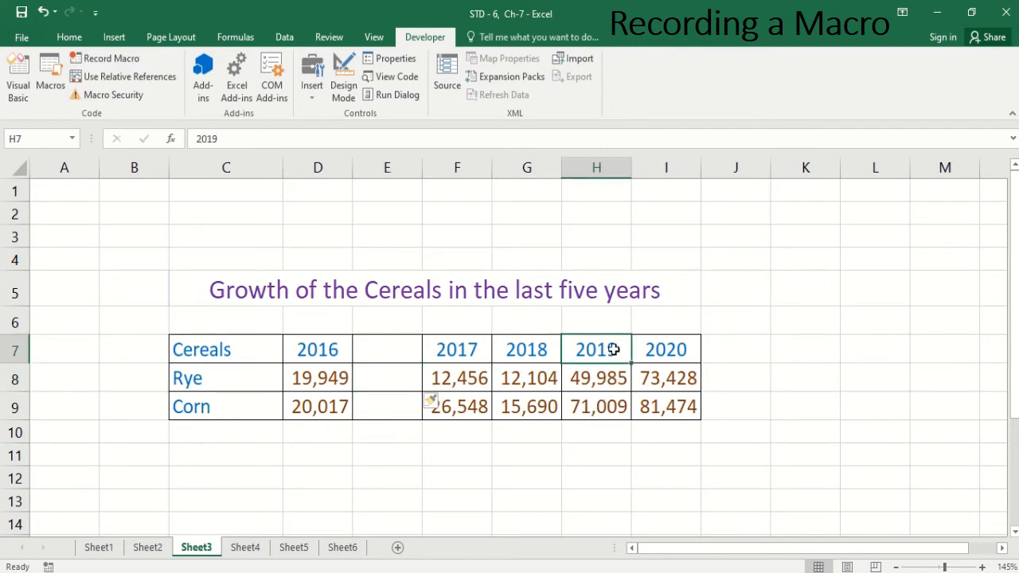
{"action": "key", "text": "ctrl+i"}
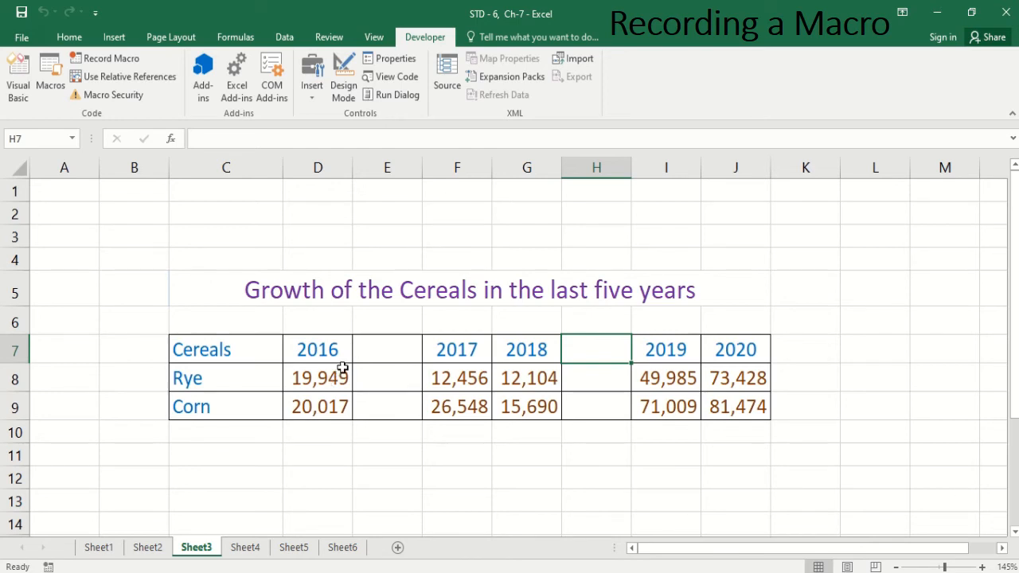
Step: Run the Deleterows macro from the macro list on row 8 to delete the Rye row
{"action": "left_click", "coordinate": [526, 379]}
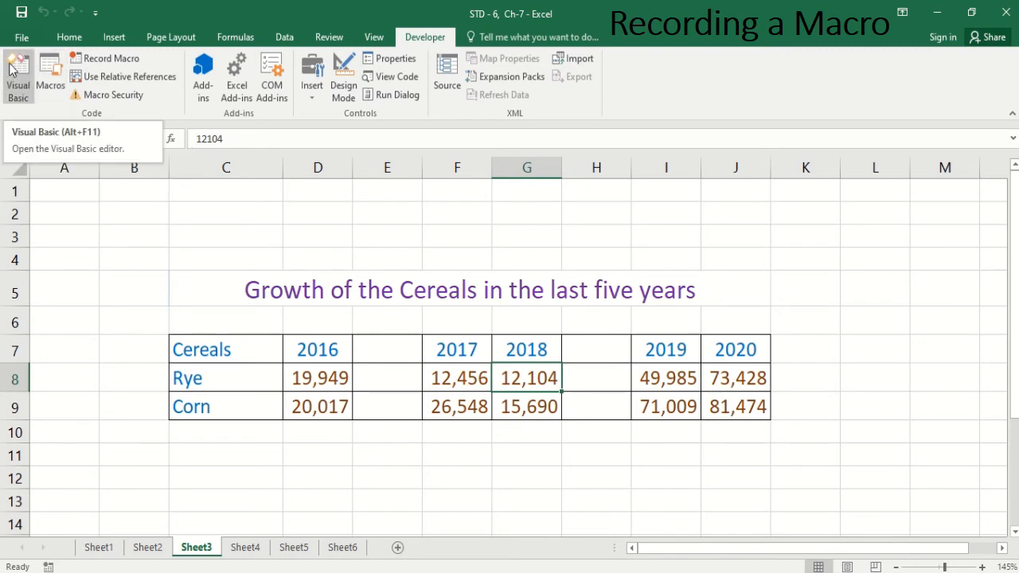
{"action": "left_click", "coordinate": [49, 79]}
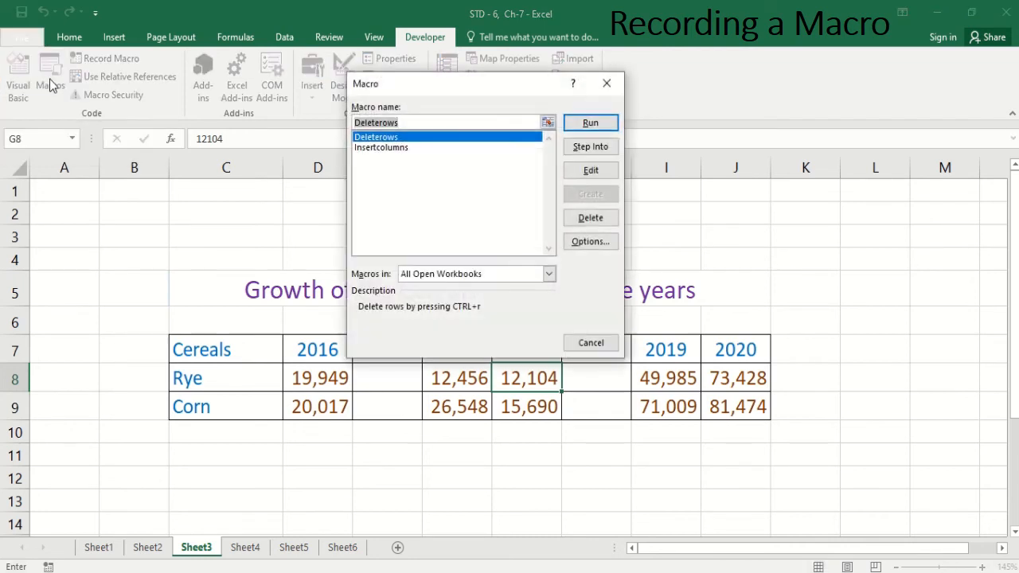
{"action": "left_click", "coordinate": [383, 142]}
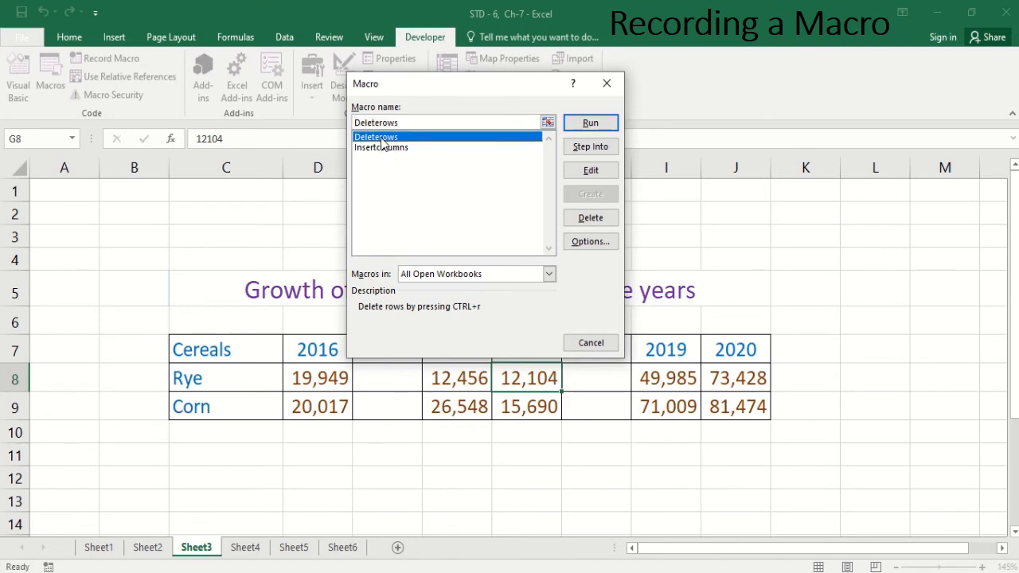
{"action": "left_click", "coordinate": [591, 125]}
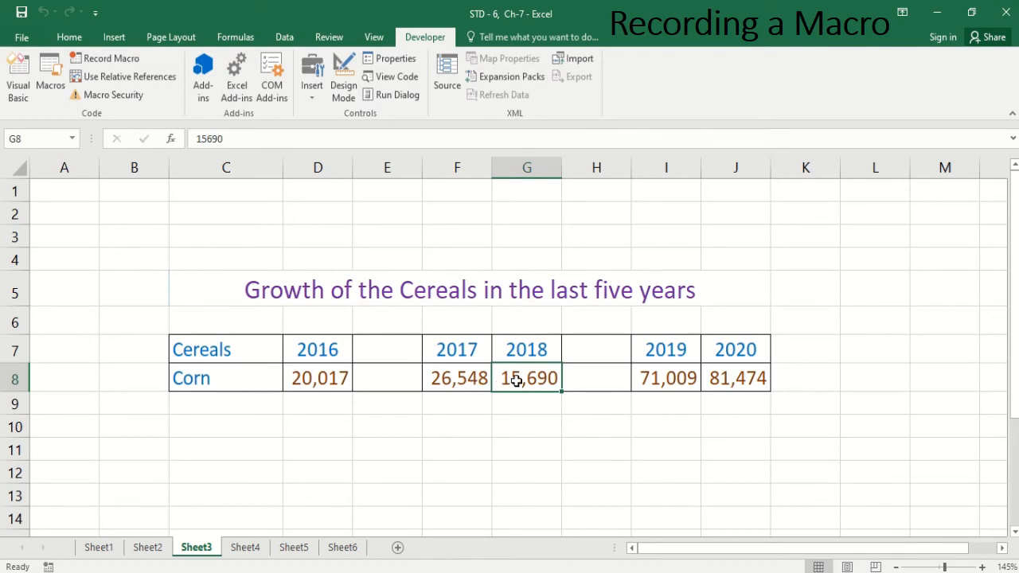
Step: Run the Insertcolumns macro from the macro list on cell G8 to insert a column before 2018
{"action": "left_click", "coordinate": [54, 81]}
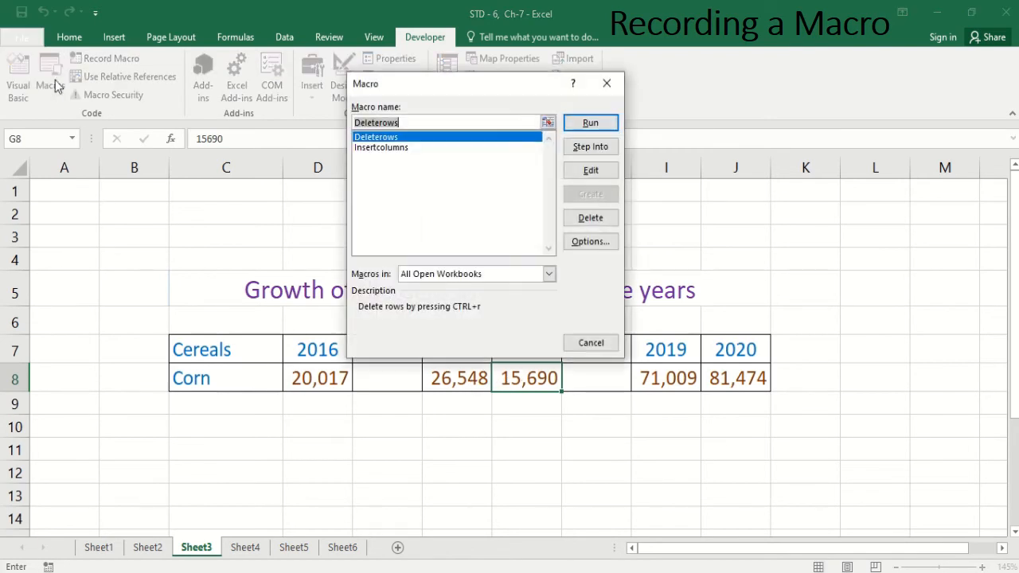
{"action": "left_click", "coordinate": [384, 148]}
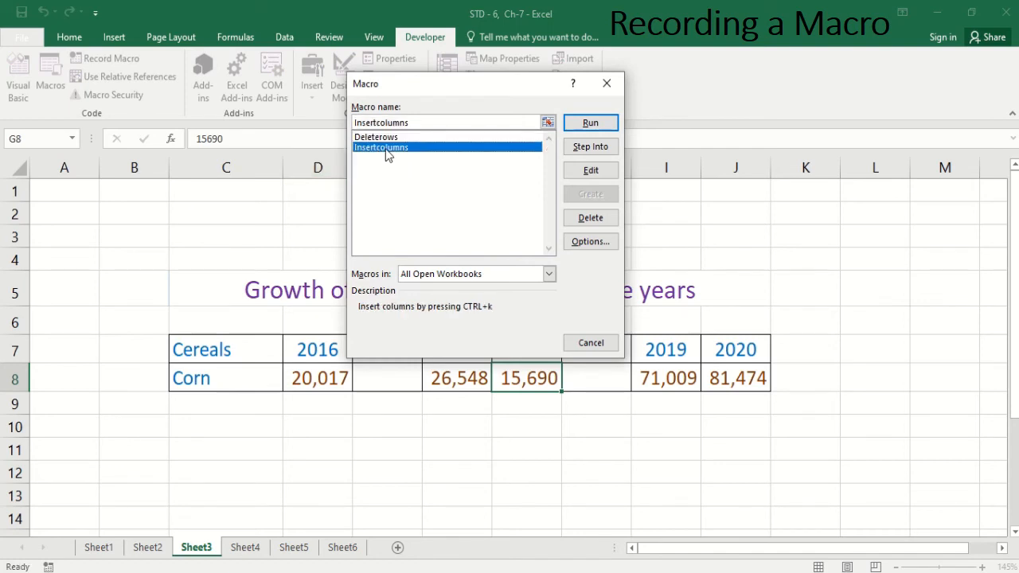
{"action": "left_click", "coordinate": [601, 127]}
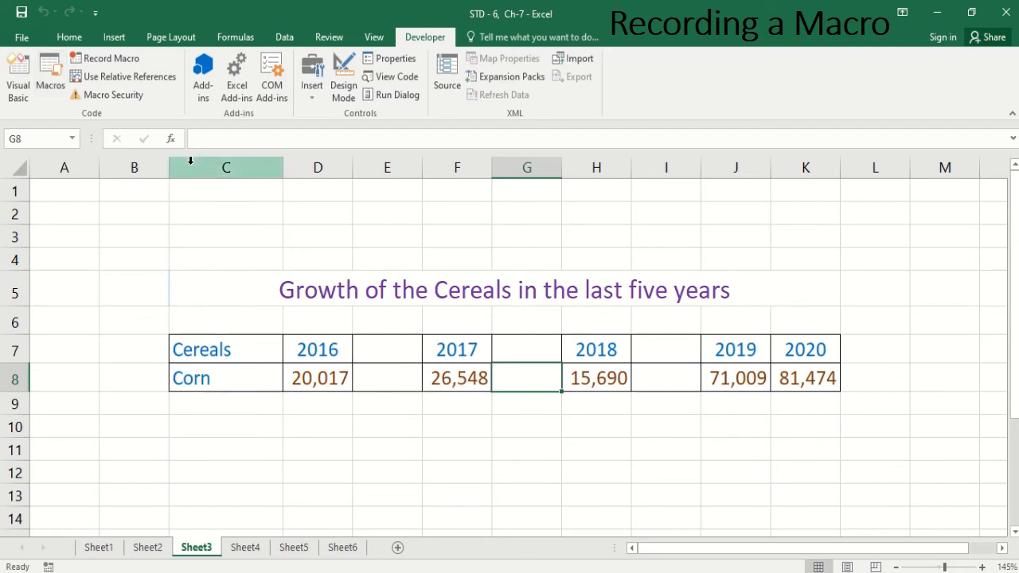
{"action": "left_click", "coordinate": [69, 38]}
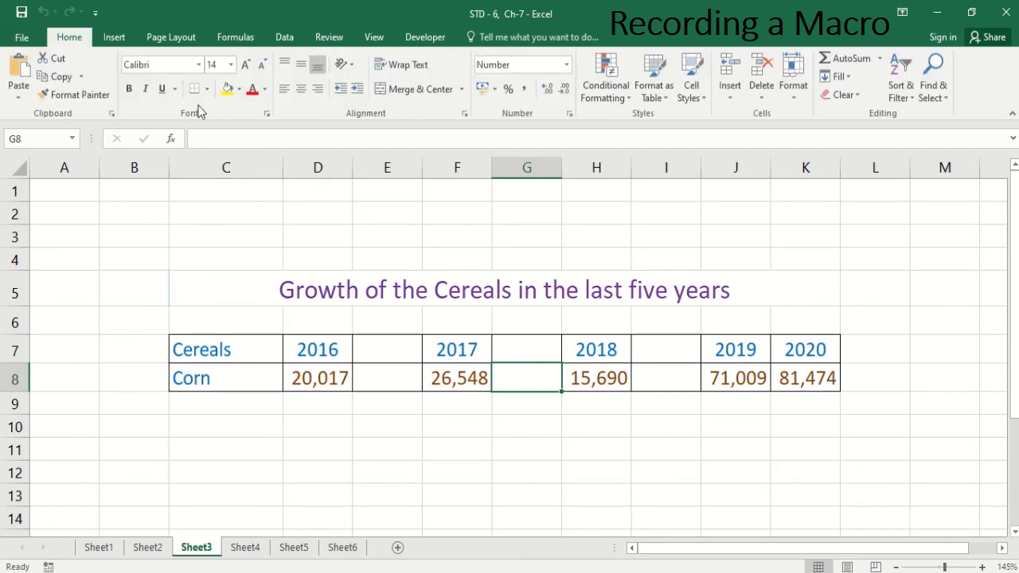
{"action": "left_click", "coordinate": [764, 97]}
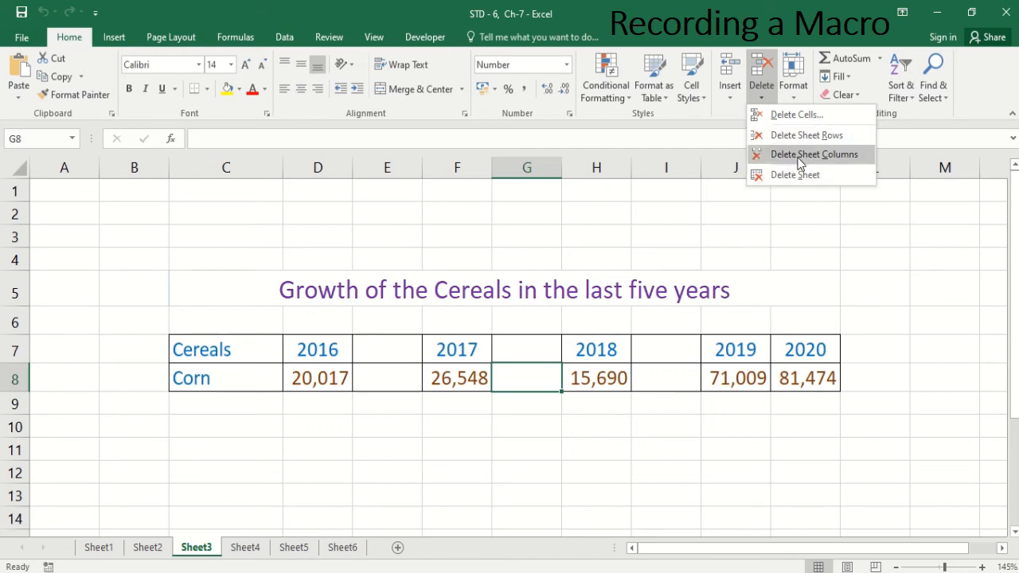
{"action": "left_click", "coordinate": [730, 97]}
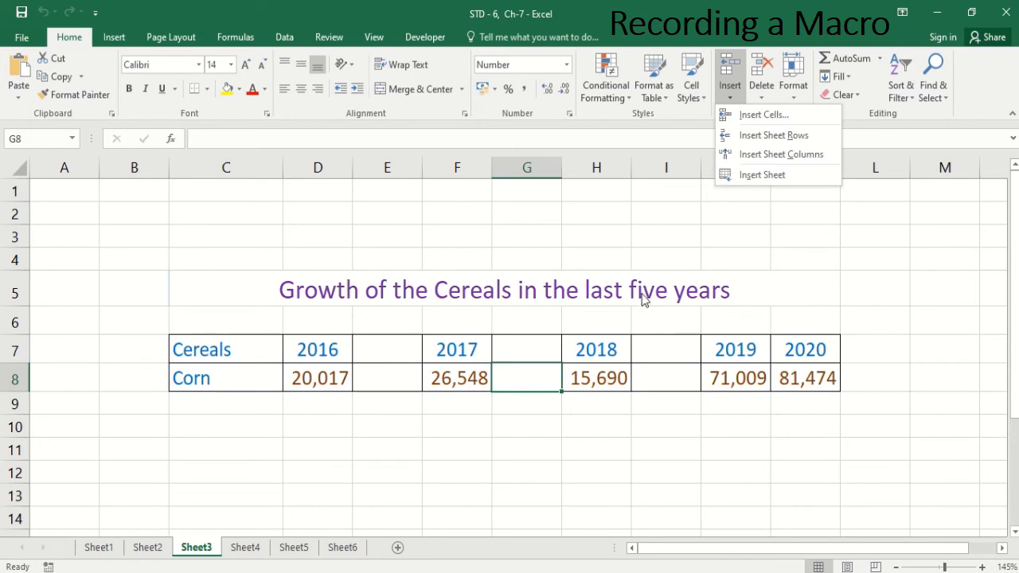
{"action": "left_click", "coordinate": [450, 373]}
Step: Open the Deleterows macro's code in the Visual Basic editor, then close the editor
{"action": "left_click", "coordinate": [424, 37]}
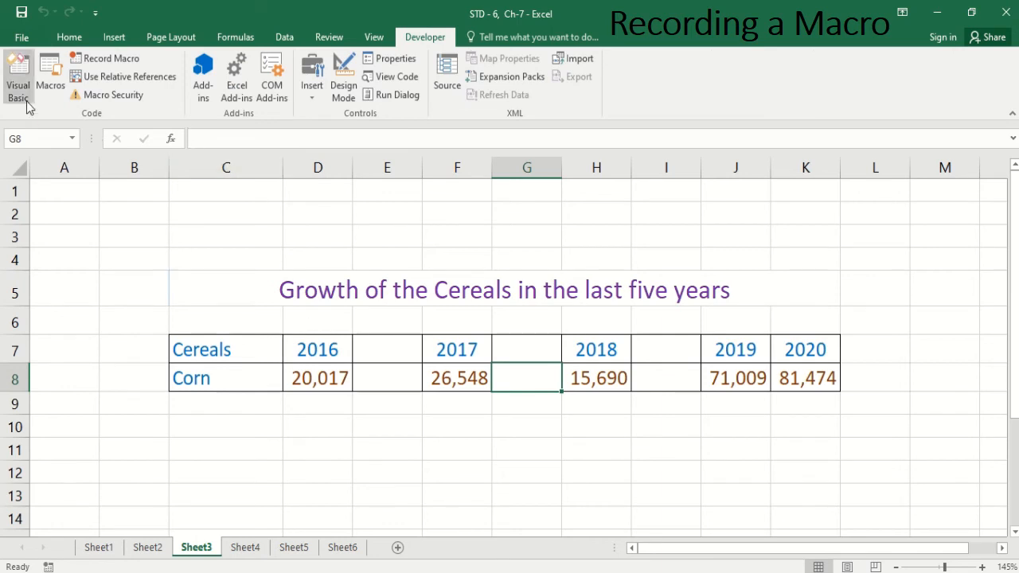
{"action": "left_click", "coordinate": [51, 80]}
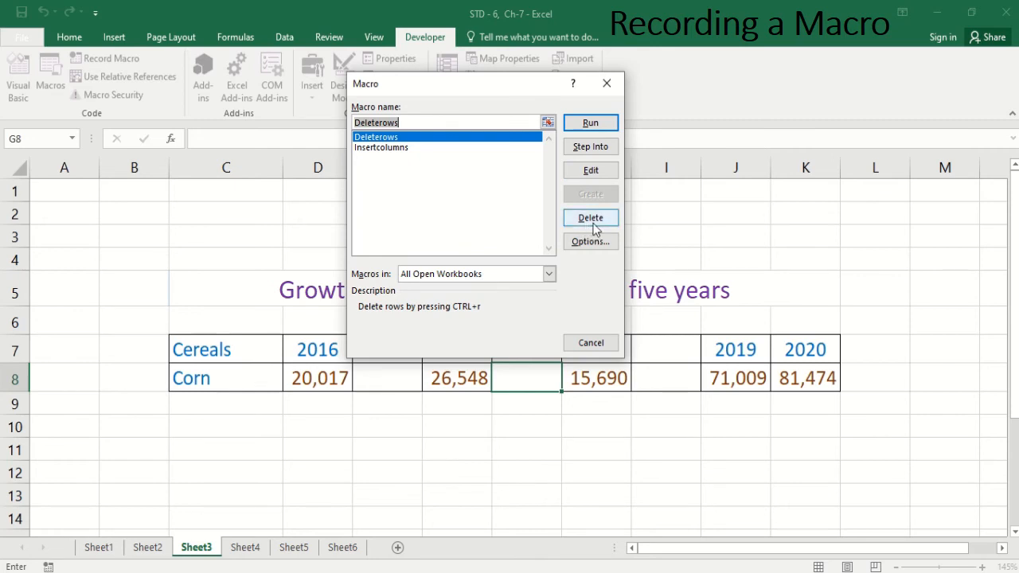
{"action": "left_click", "coordinate": [381, 139]}
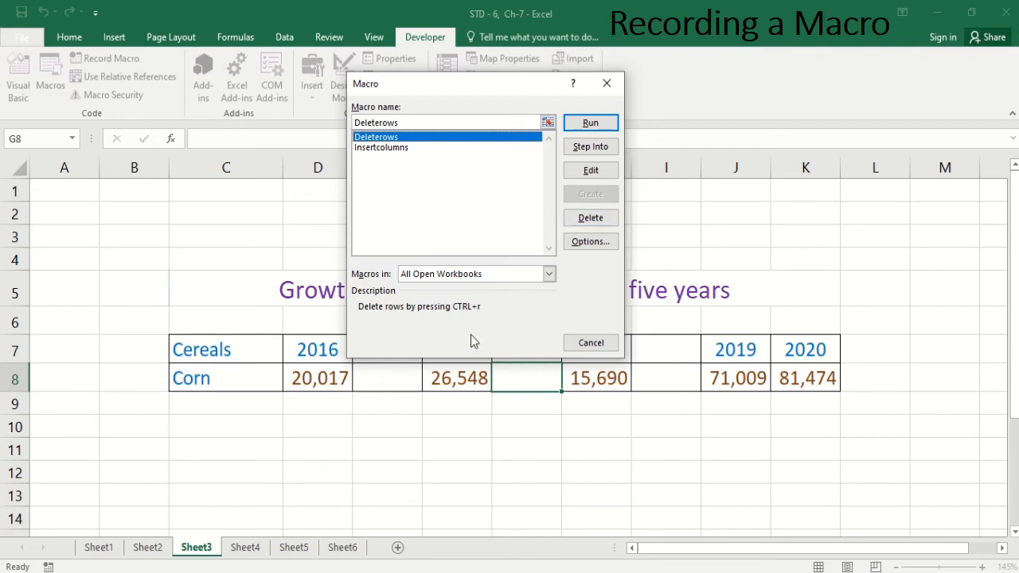
{"action": "left_click", "coordinate": [590, 171]}
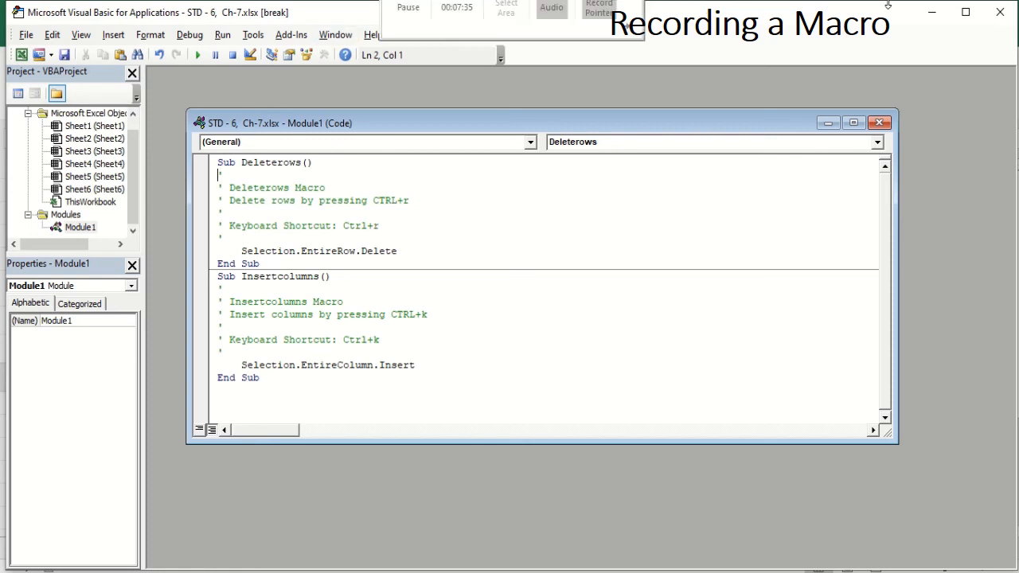
{"action": "left_click", "coordinate": [1000, 12]}
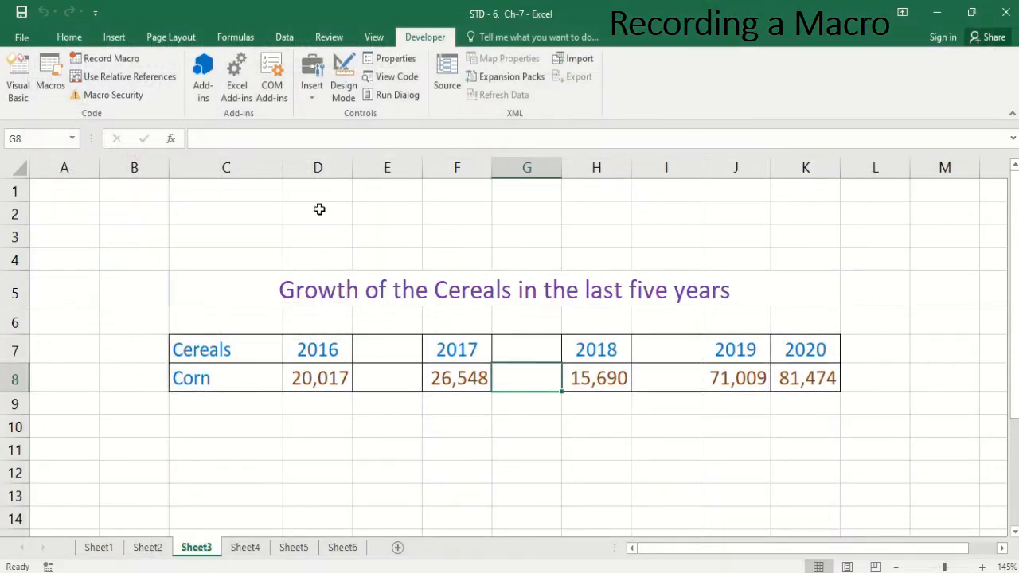
Step: Open the Deleterows macro's options to review its shortcut and description, then cancel
{"action": "left_click", "coordinate": [50, 79]}
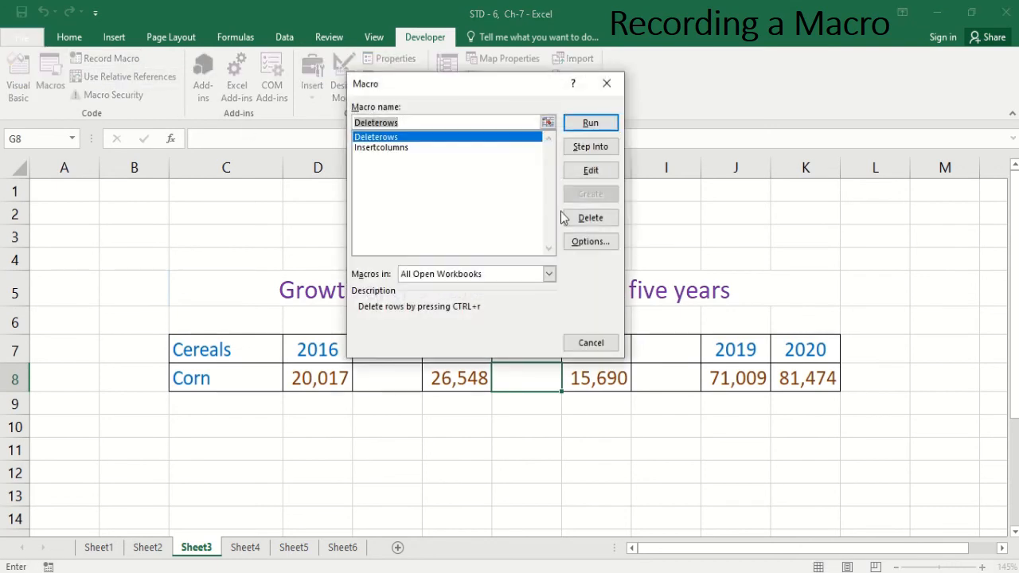
{"action": "left_click", "coordinate": [591, 242]}
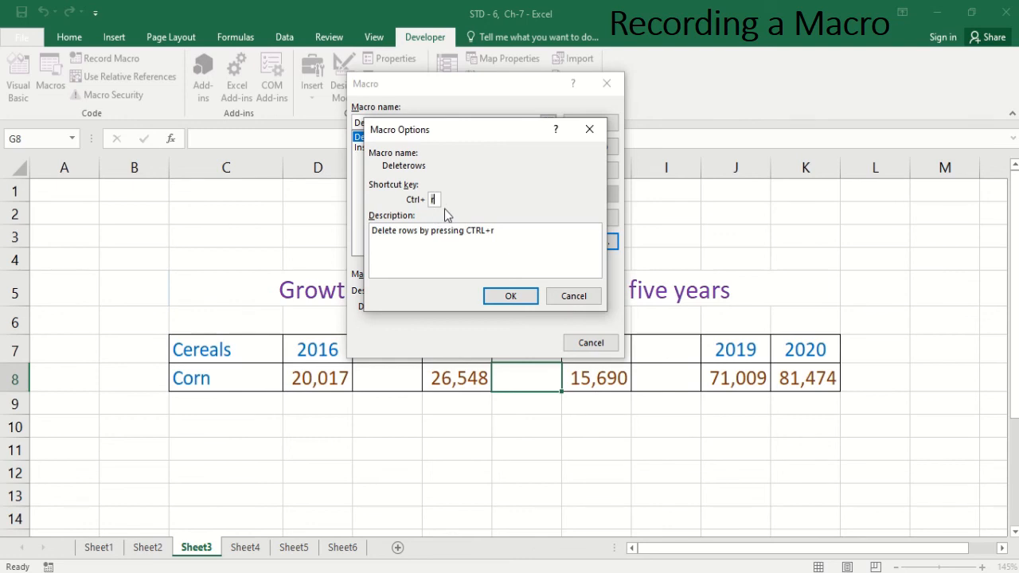
{"action": "left_click", "coordinate": [571, 301]}
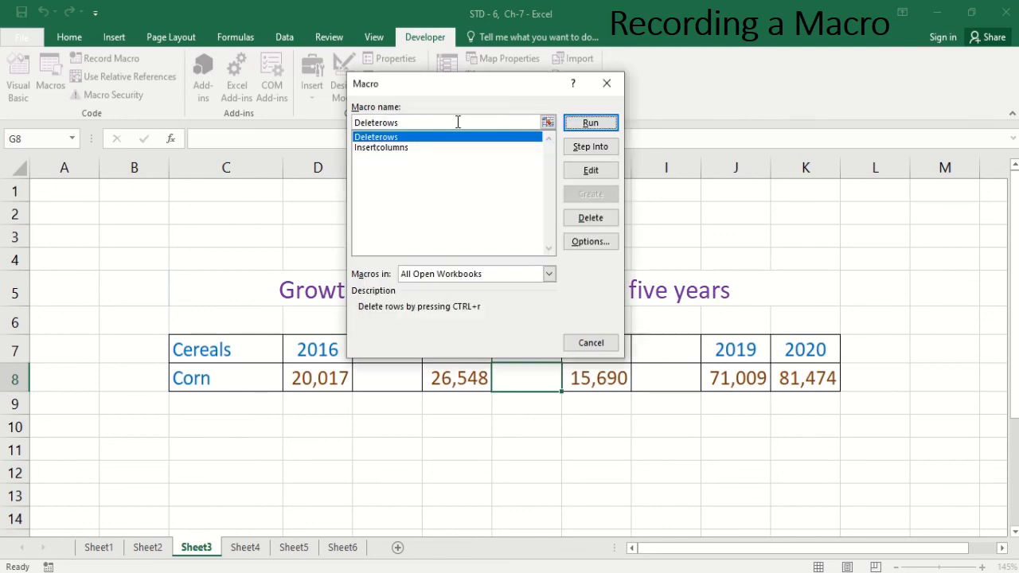
Step: Delete the Insertcolumns macro from the macro list and confirm the deletion
{"action": "left_click", "coordinate": [378, 148]}
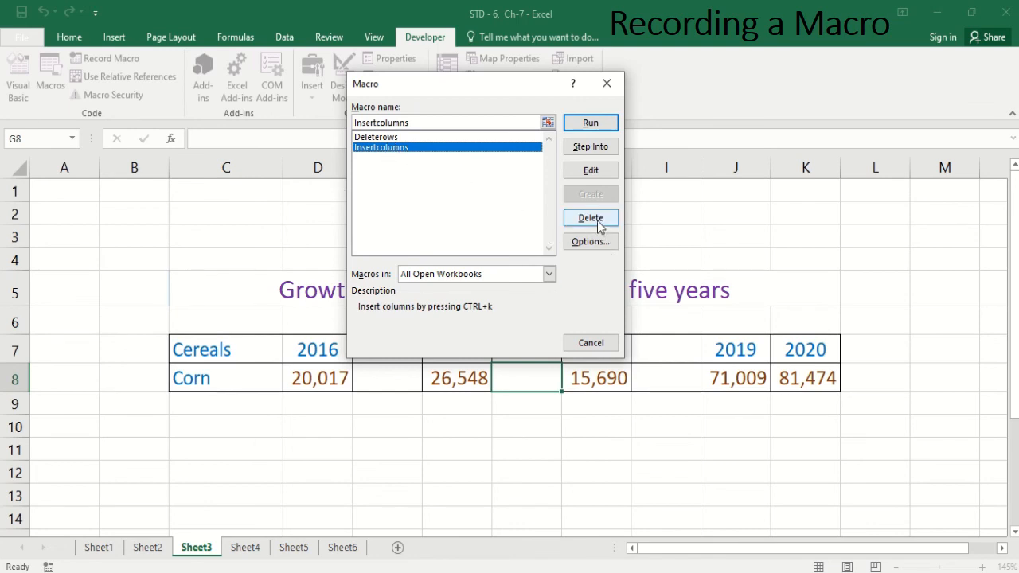
{"action": "left_click", "coordinate": [590, 218]}
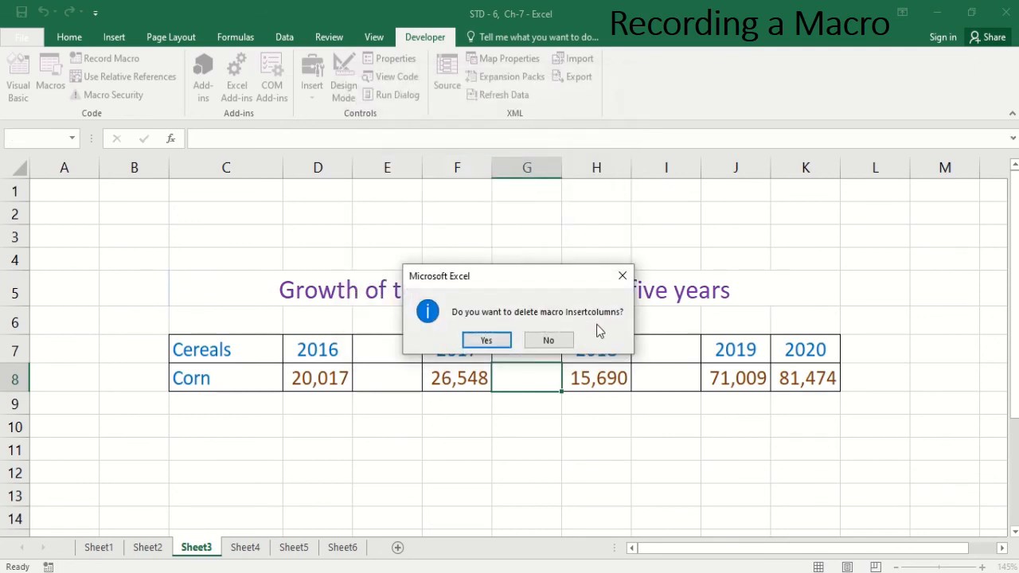
{"action": "left_click", "coordinate": [485, 341]}
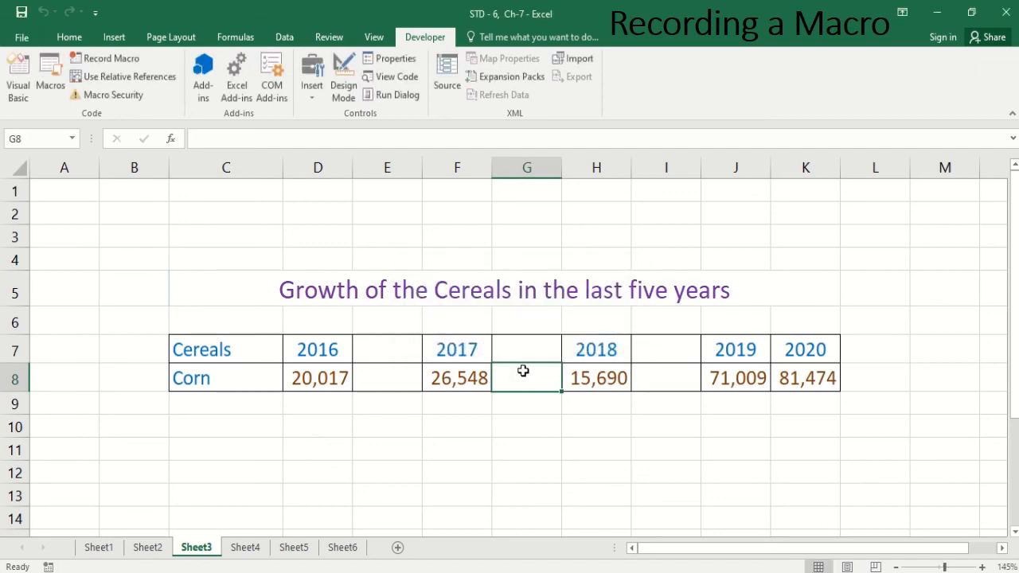
Step: Try the deleted Insertcolumns macro's shortcut on cell F8 and close the Insert Hyperlink dialog that opens
{"action": "left_click", "coordinate": [468, 367]}
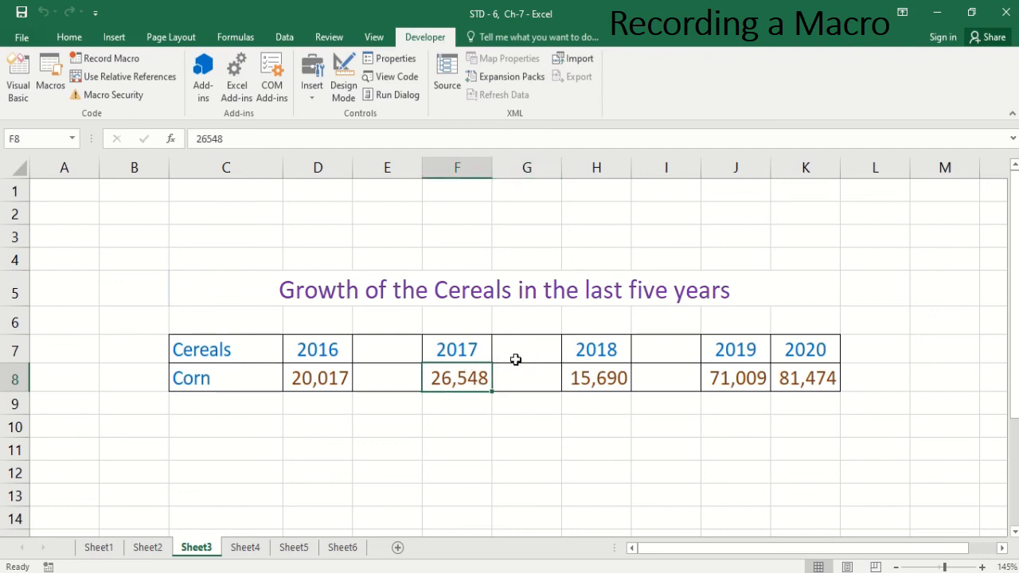
{"action": "key", "text": "ctrl+k"}
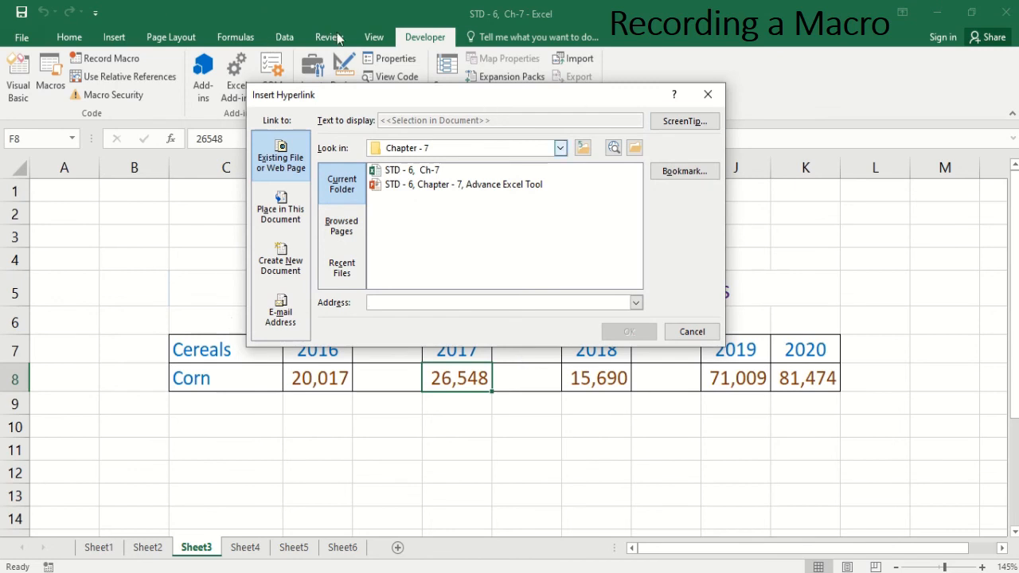
{"action": "left_click", "coordinate": [706, 96]}
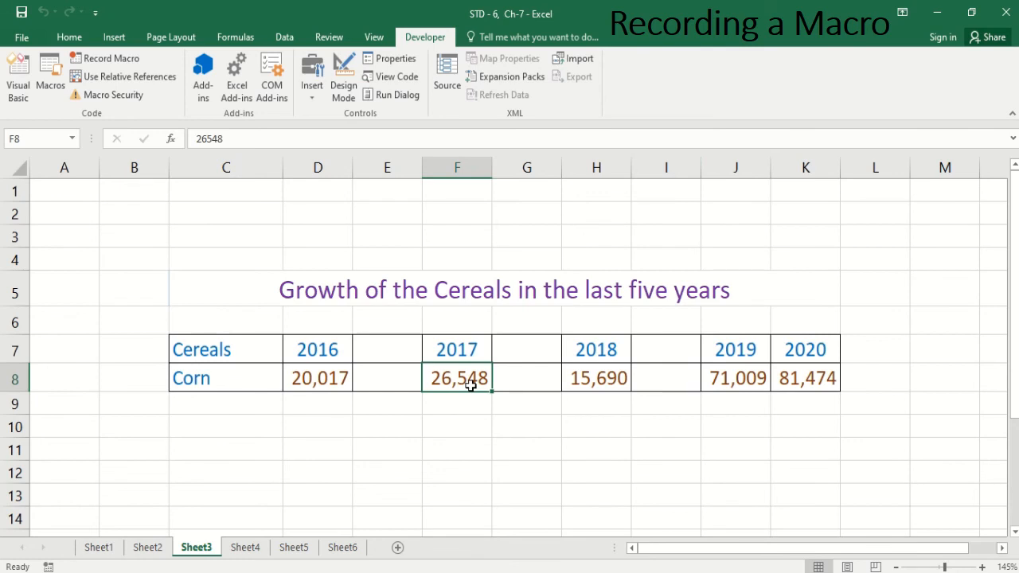